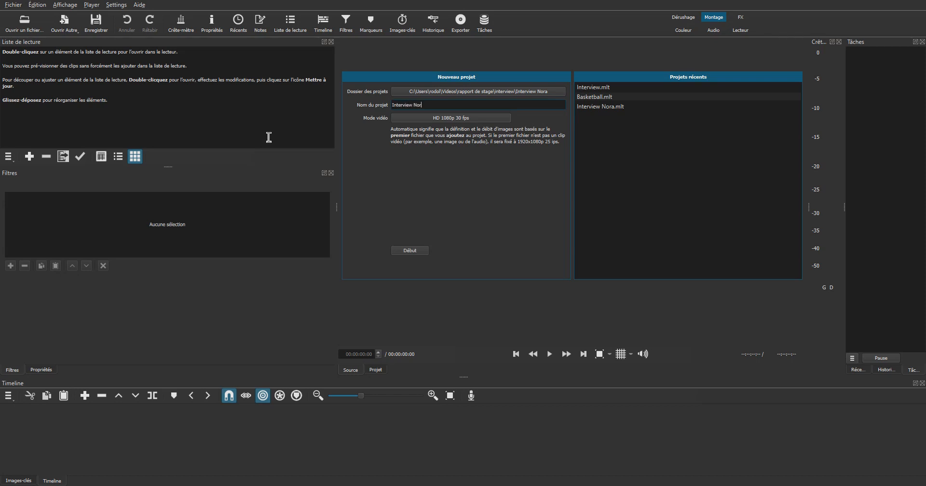
Step: Create a new project named Interview Nora with the HD 1080p 30 fps video mode
type("a")
left_click(450, 119)
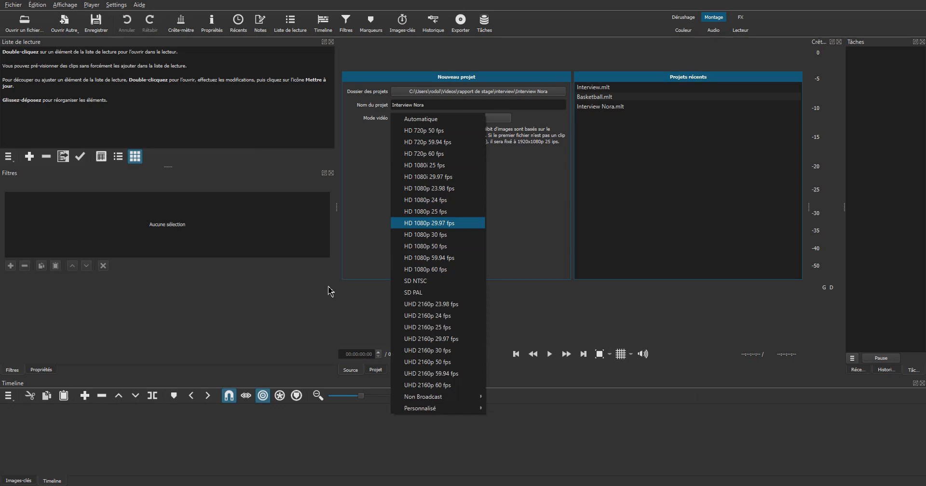
left_click(425, 235)
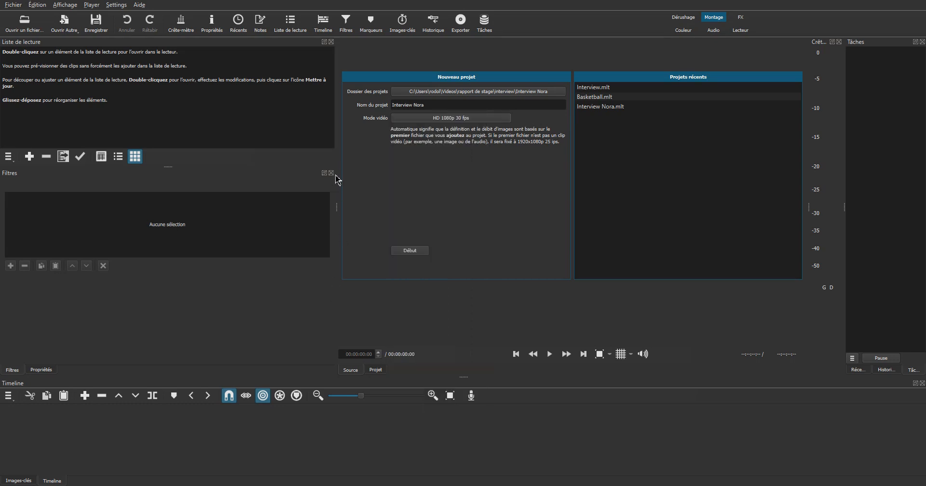
left_click(410, 251)
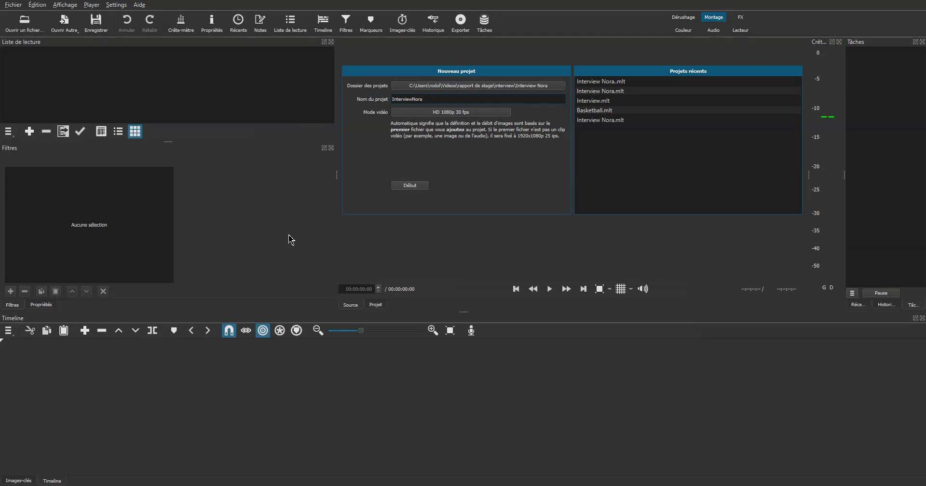
key("Return")
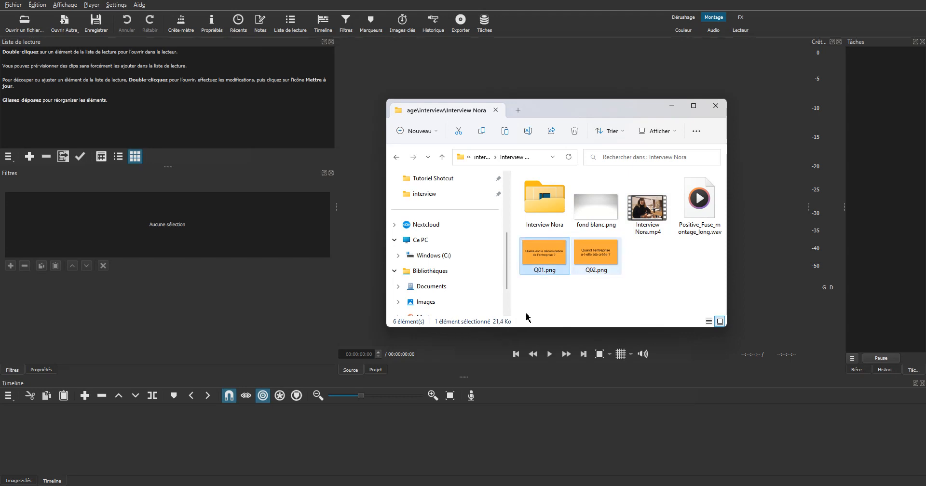
Step: Import the two question images, fond blanc.png, the interview video and the music file into the playlist, and place the video on the timeline
left_click(596, 255, "ctrl")
left_click(596, 208, "ctrl")
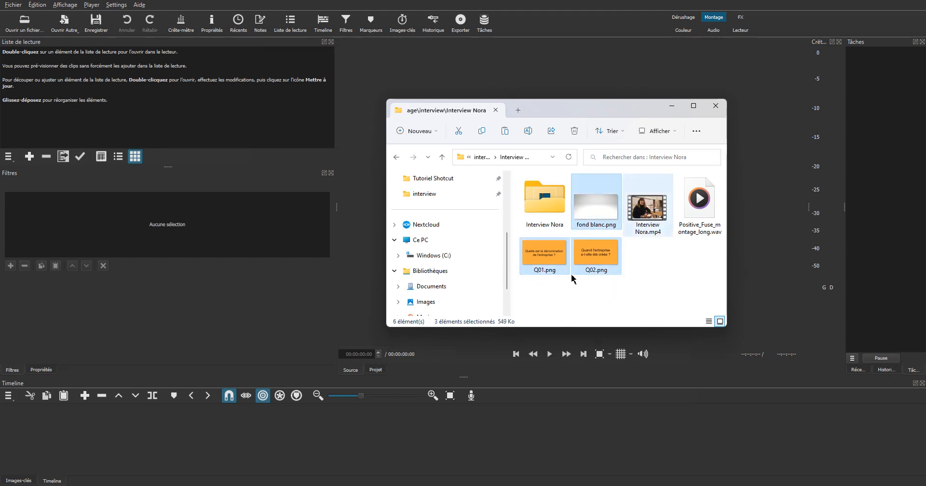
left_click(647, 207, "ctrl")
left_click(699, 208, "ctrl")
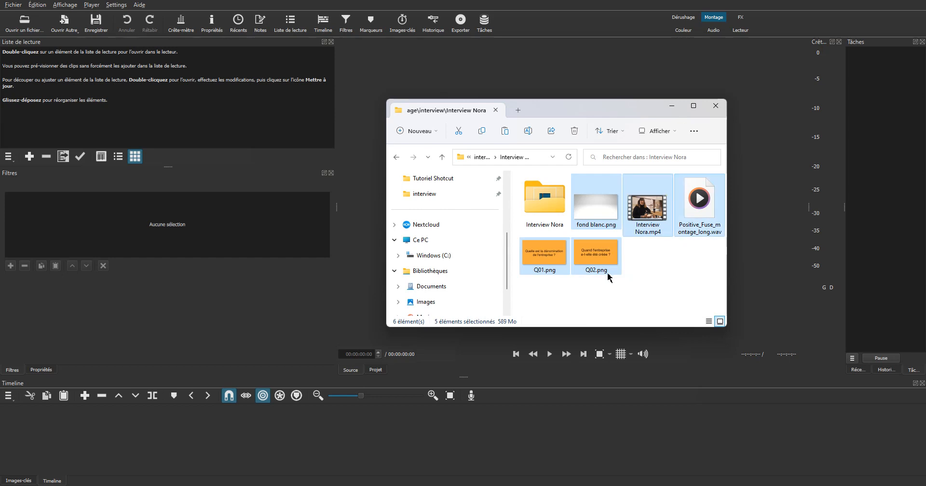
left_click_drag(532, 258, 155, 108)
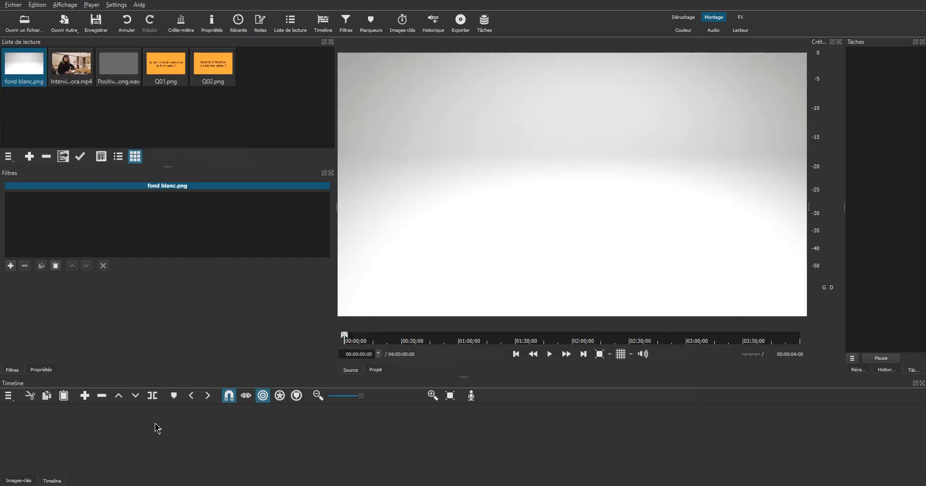
left_click_drag(71, 68, 123, 432)
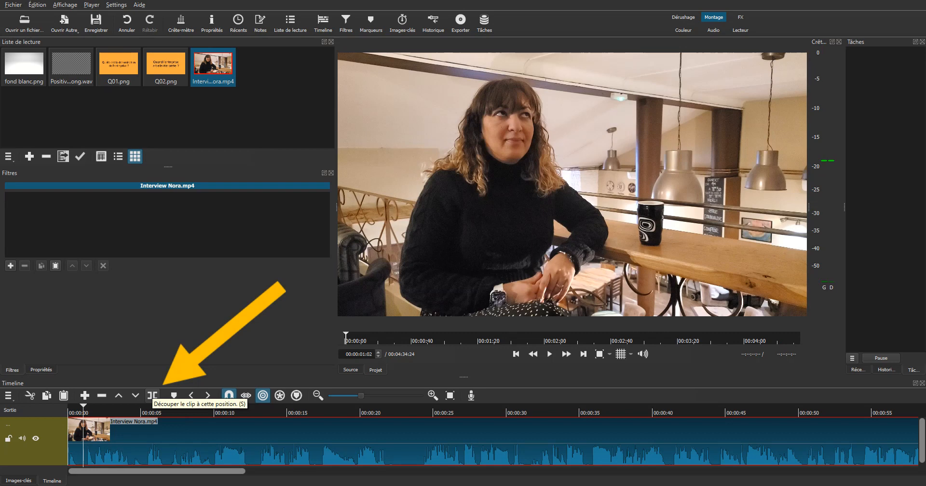
Step: Split the interview clip at 00:00:01:02 and 00:00:05:12, and remove the section between the cuts, keeping the gap
left_click(152, 396)
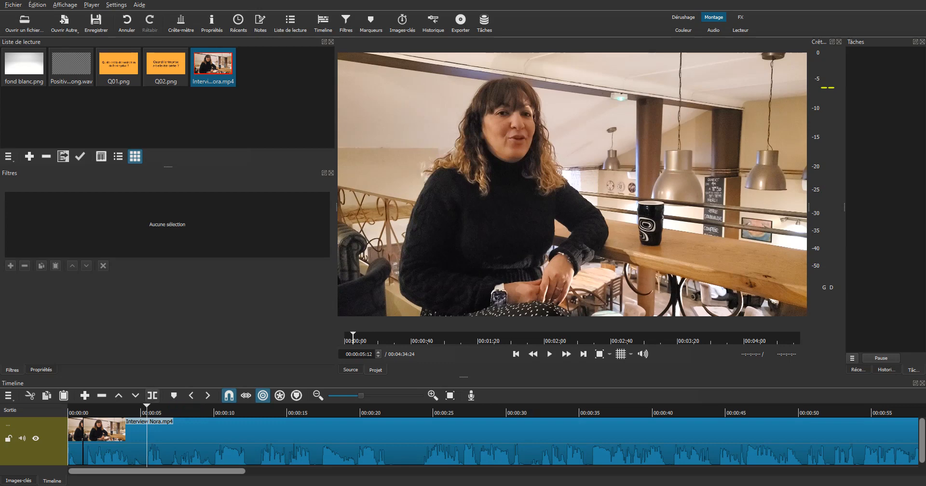
left_click(152, 396)
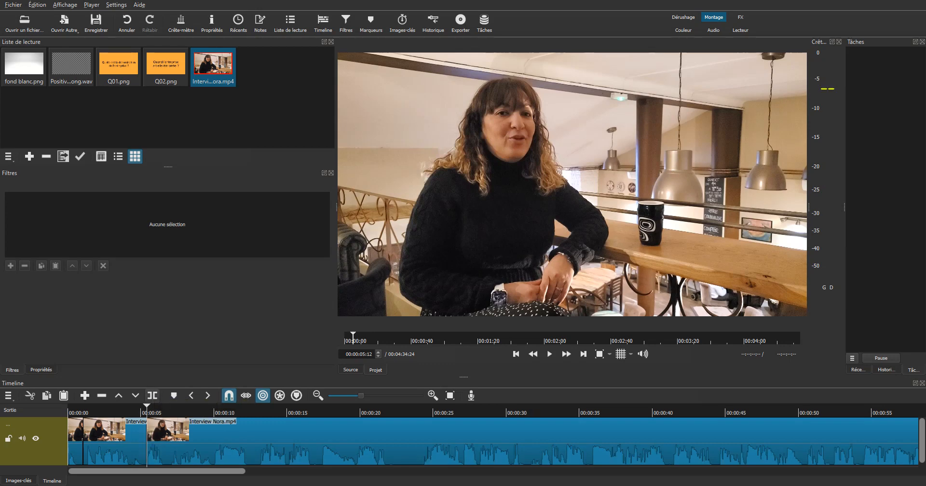
left_click(136, 443)
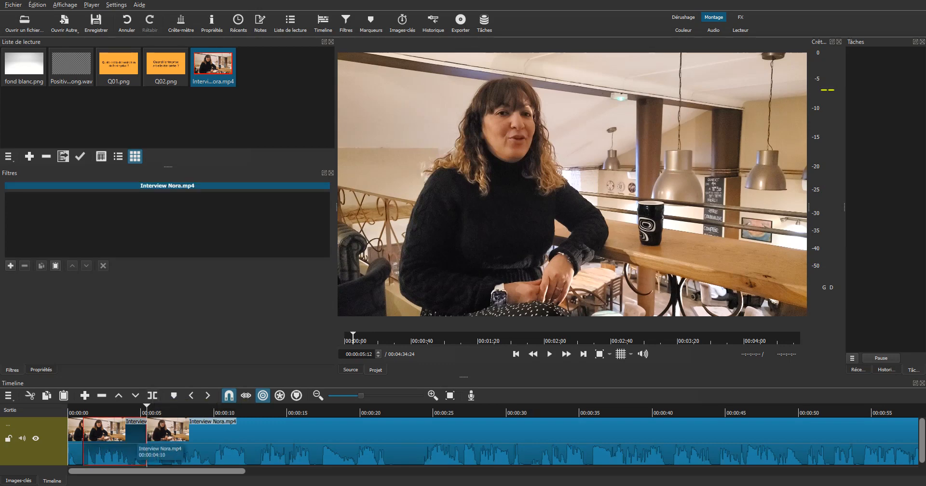
key("Delete")
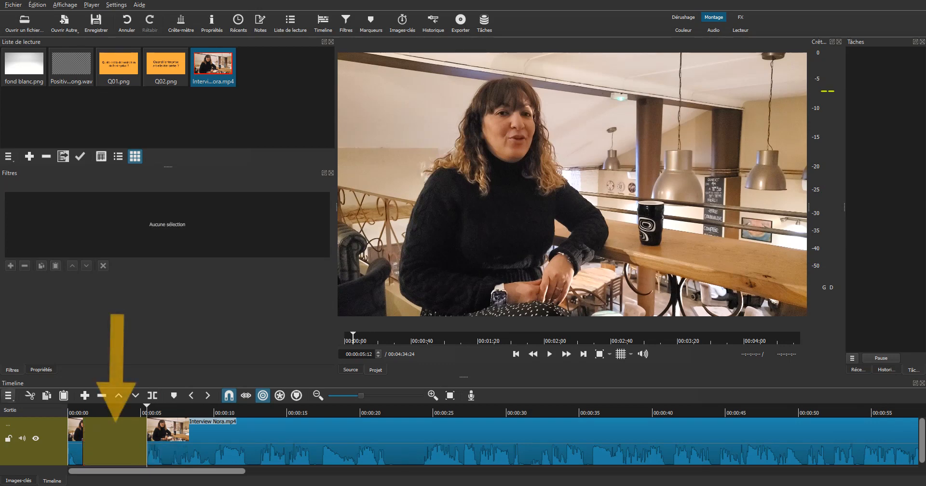
Step: Add a video track above the interview track and enlarge the timeline area to show both tracks
left_click(8, 396)
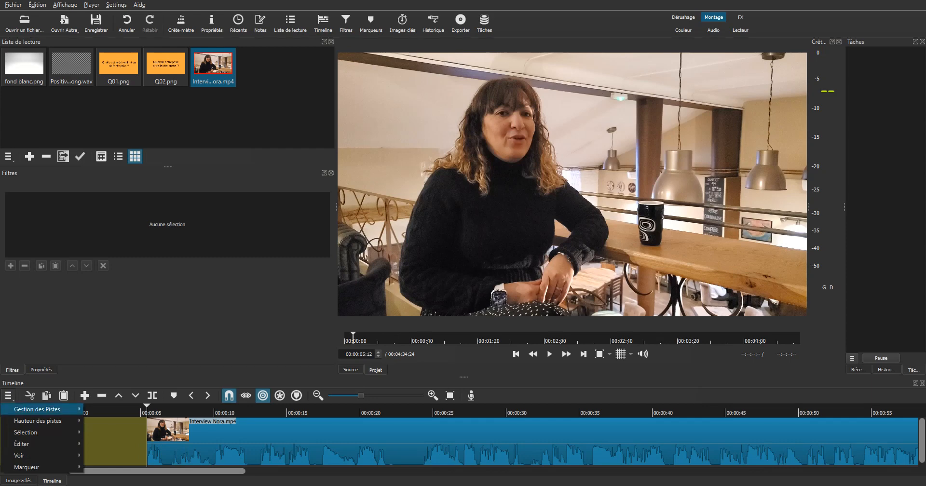
mouse_move(37, 410)
left_click(127, 412)
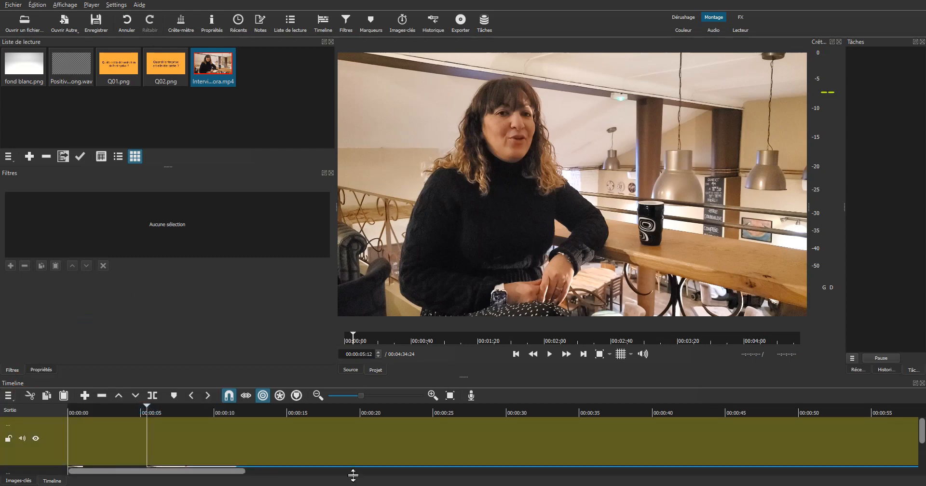
left_click_drag(353, 476, 360, 395)
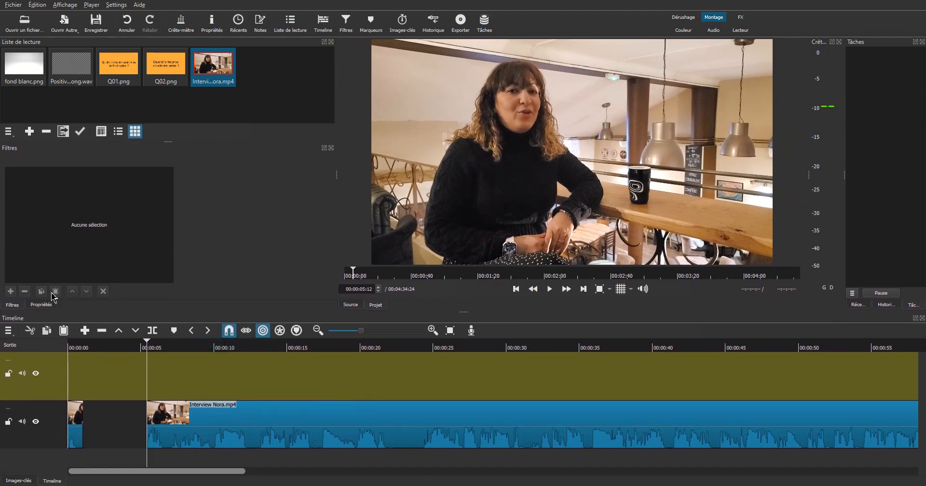
Step: Place Q01.png on the upper track at the start of the gap and shorten its end
left_click(118, 67)
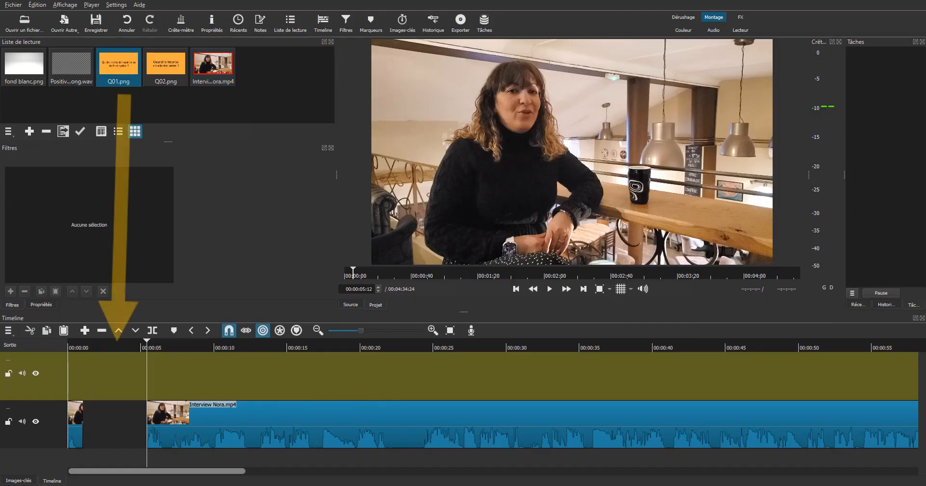
left_click_drag(118, 66, 106, 376)
left_click_drag(106, 377, 83, 376)
left_click_drag(141, 377, 124, 377)
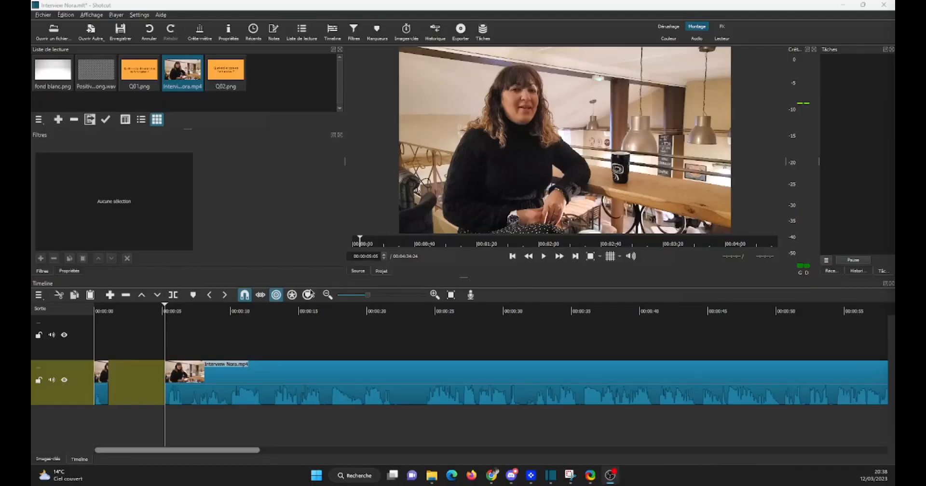
Step: Place fond blanc.png on the upper track at the start of the gap and move the second interview clip back to its end
left_click(47, 76)
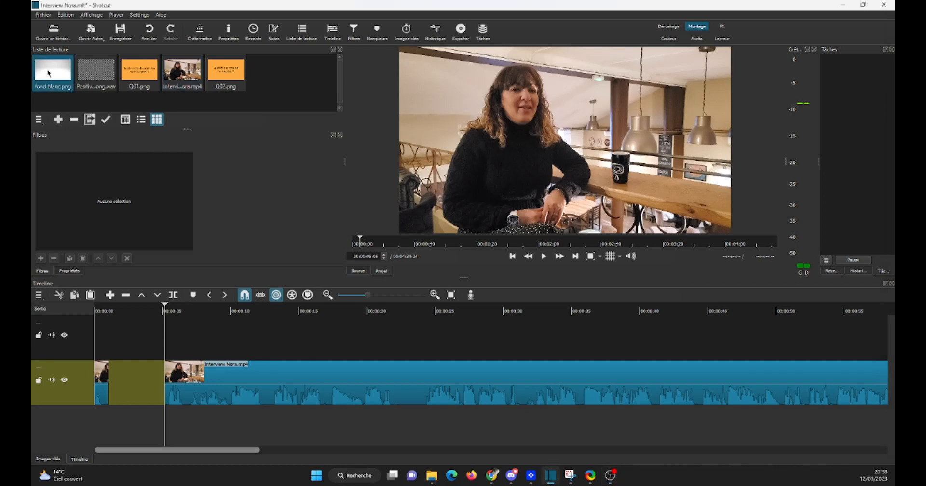
left_click_drag(63, 120, 136, 332)
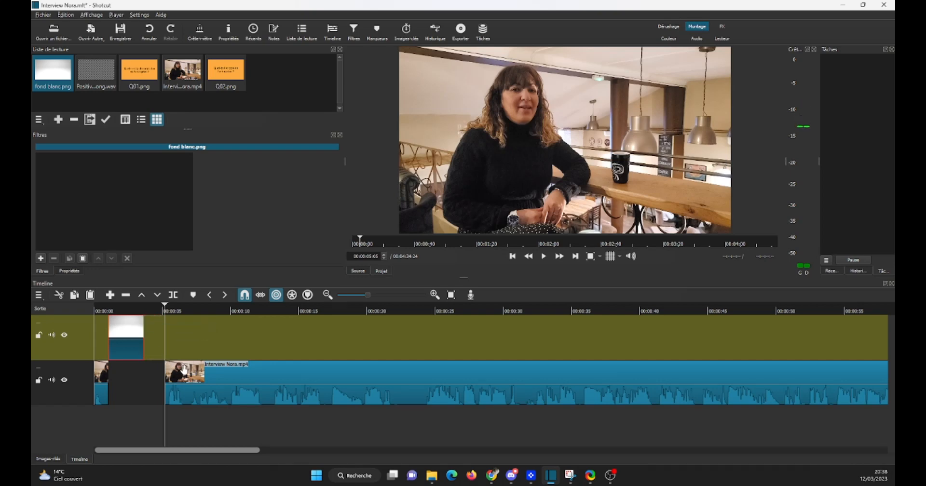
left_click_drag(200, 374, 176, 376)
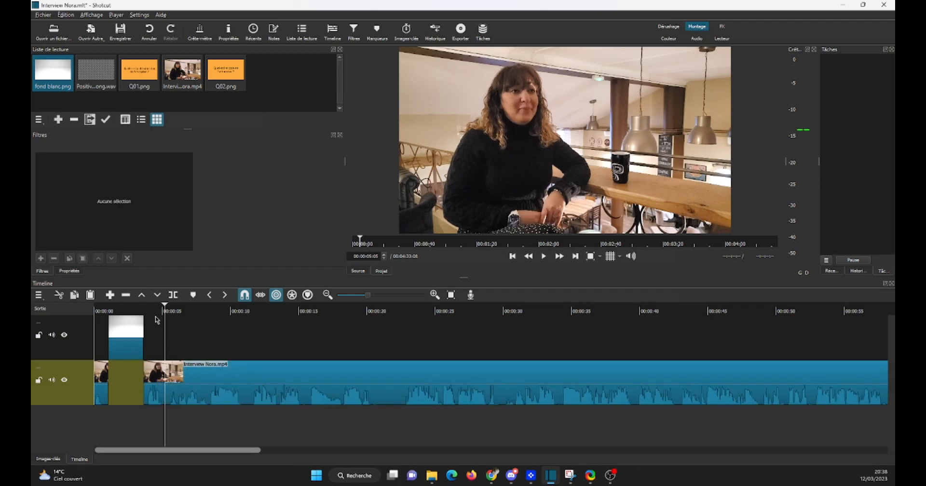
Step: Generate a transparent text clip reading "Quelle est la dénomination de l'entreprise ?"
left_click(43, 15)
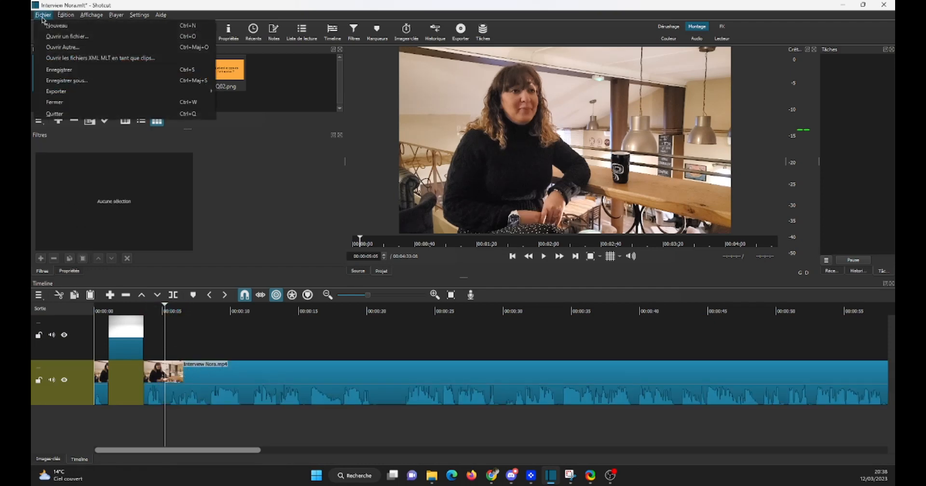
left_click(47, 49)
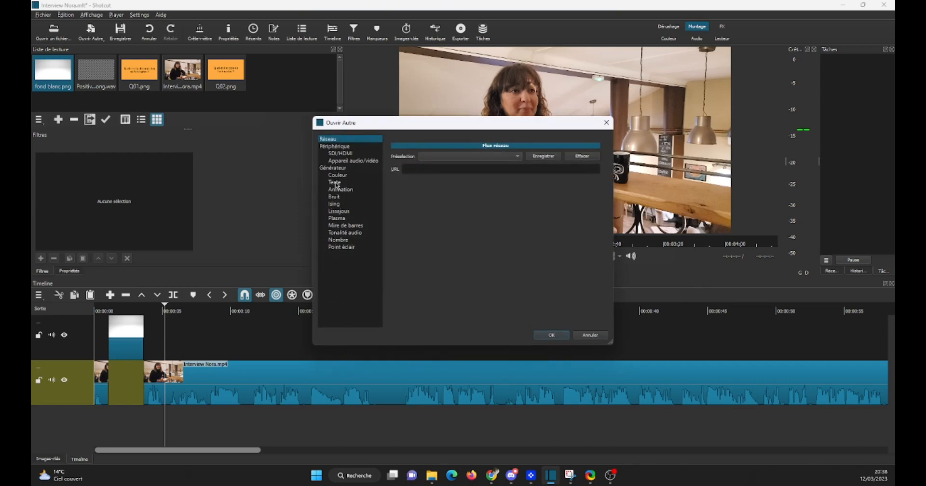
left_click(335, 182)
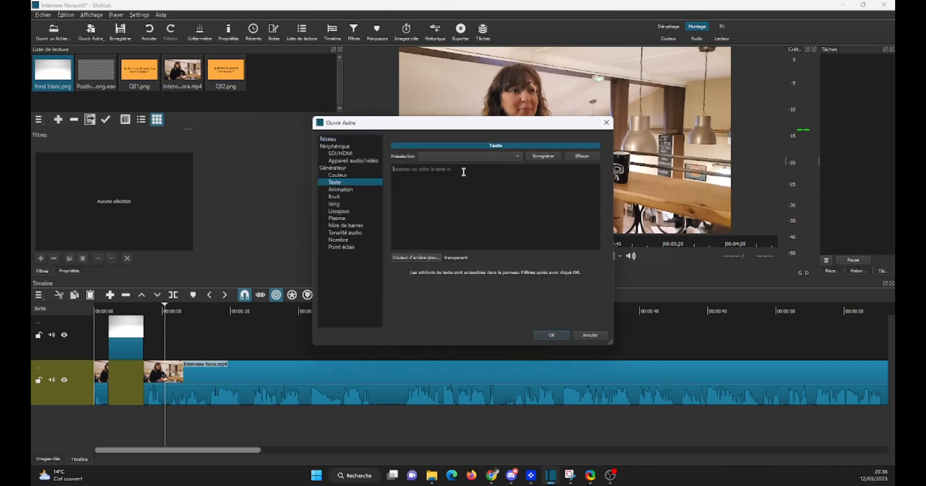
type("Quelle est la dénomination de l'entreprise ?")
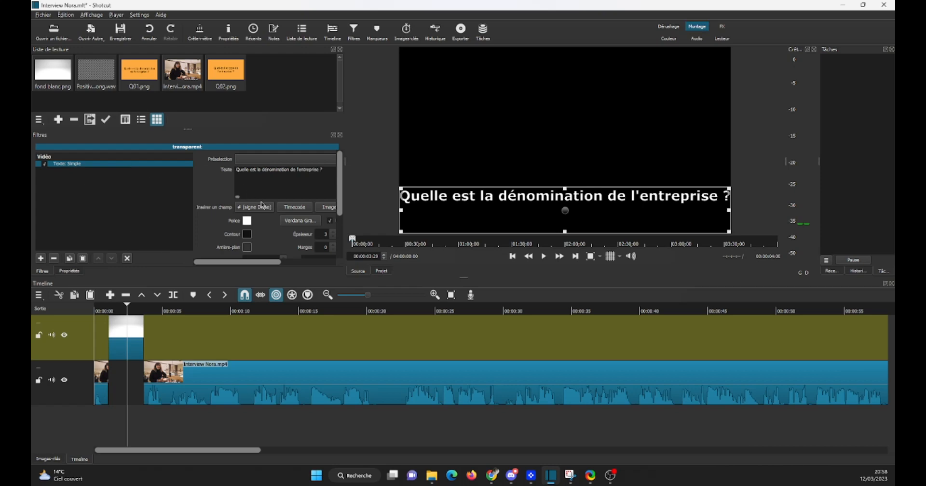
Step: Examine the font, outline colour, background colour and preset options of the simple text filter
left_click(293, 223)
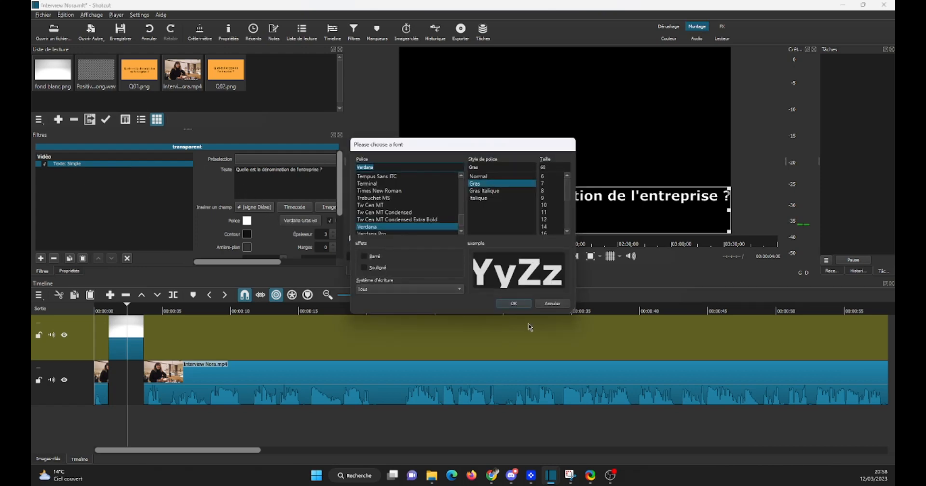
left_click(545, 304)
left_click(247, 234)
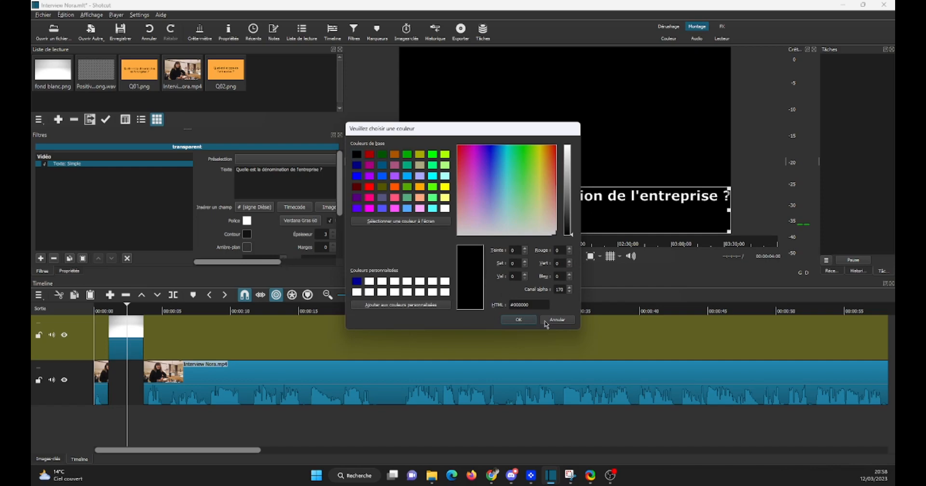
left_click(546, 322)
left_click(247, 248)
left_click(557, 320)
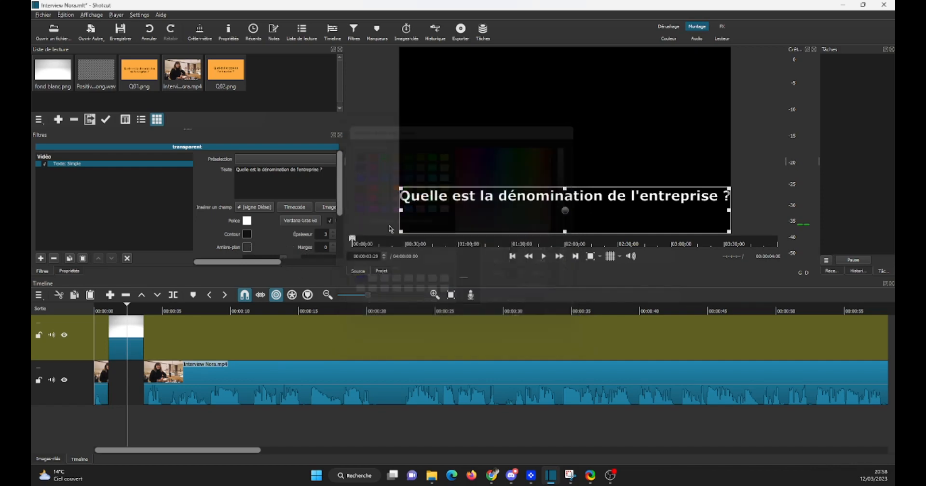
left_click(314, 161)
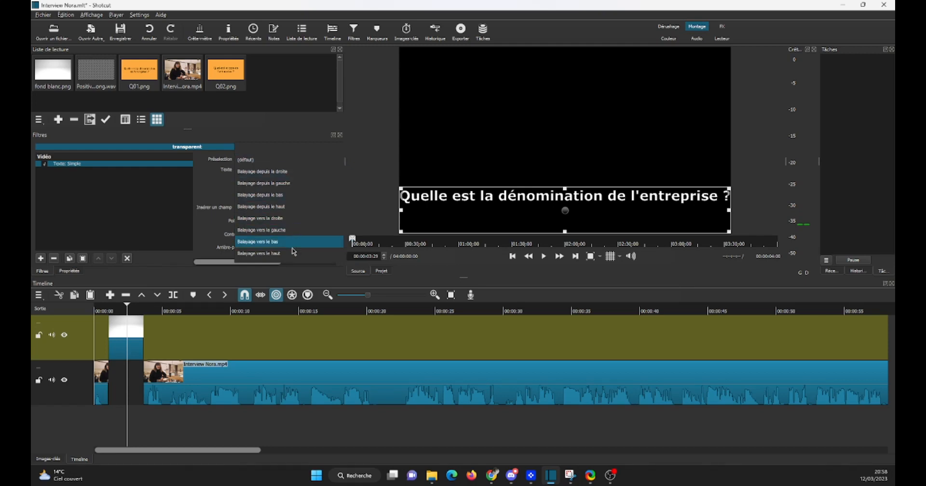
left_click(208, 179)
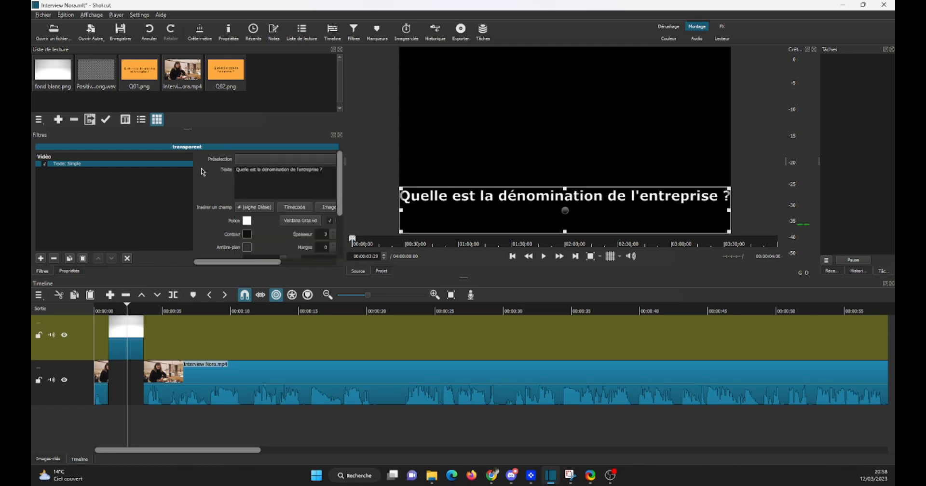
Step: Add the text clip to the playlist and place it on a new video track above the white background clip
left_click(58, 119)
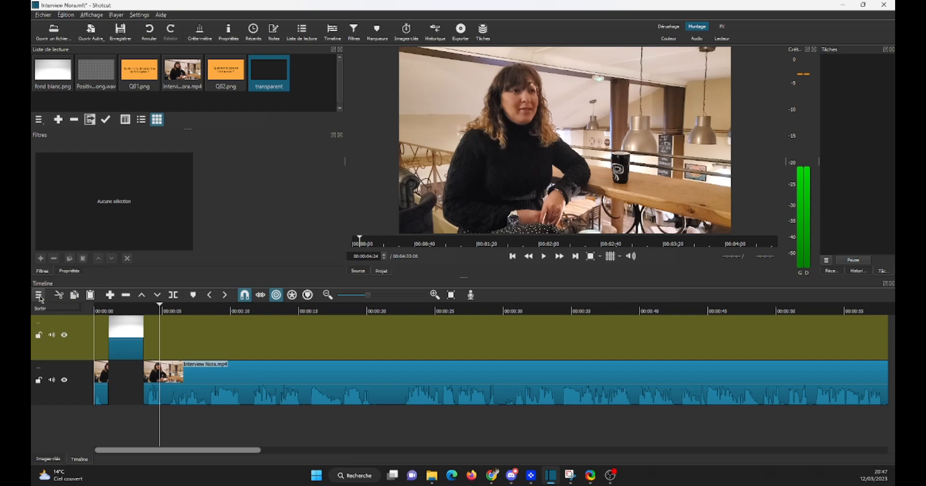
left_click(40, 297)
mouse_move(77, 313)
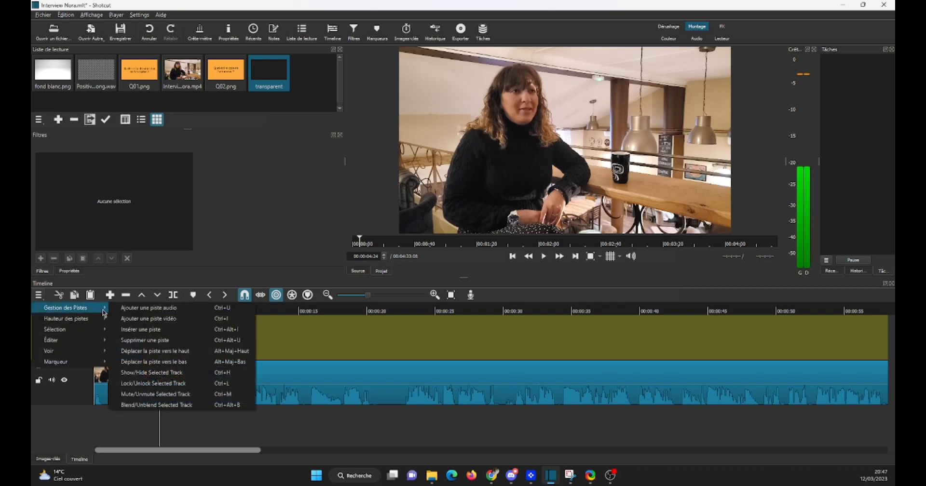
left_click(138, 320)
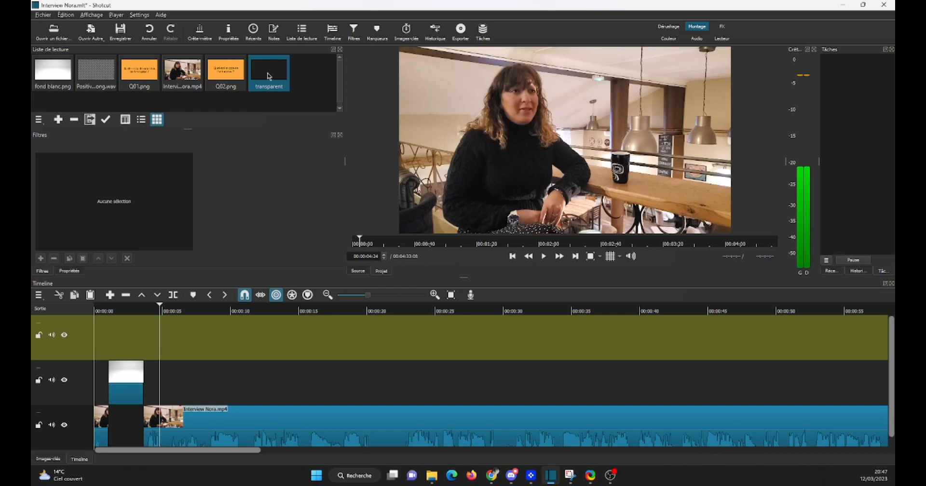
left_click_drag(263, 94, 137, 335)
Step: Enlarge the question's text frame upward to about mid-picture height and set the font colour to dark blue #000091
left_click_drag(730, 187, 734, 120)
left_click(247, 220)
left_click(355, 282)
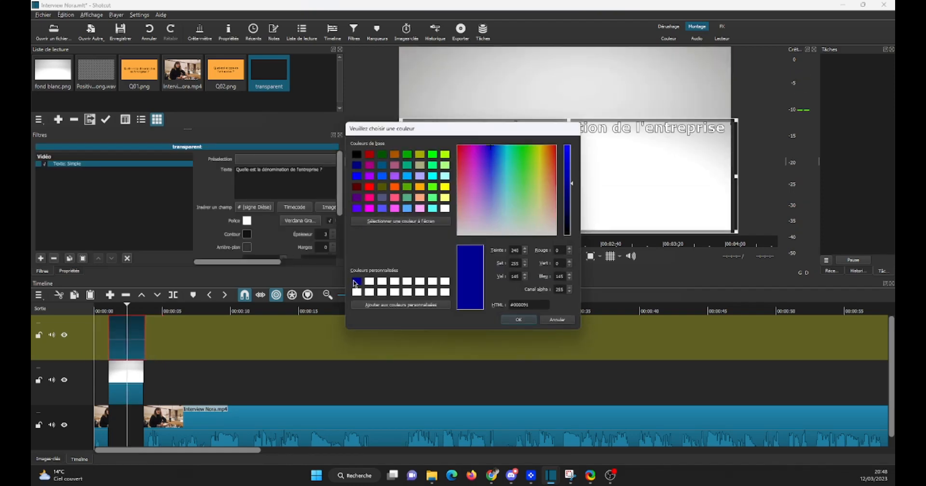
left_click(517, 319)
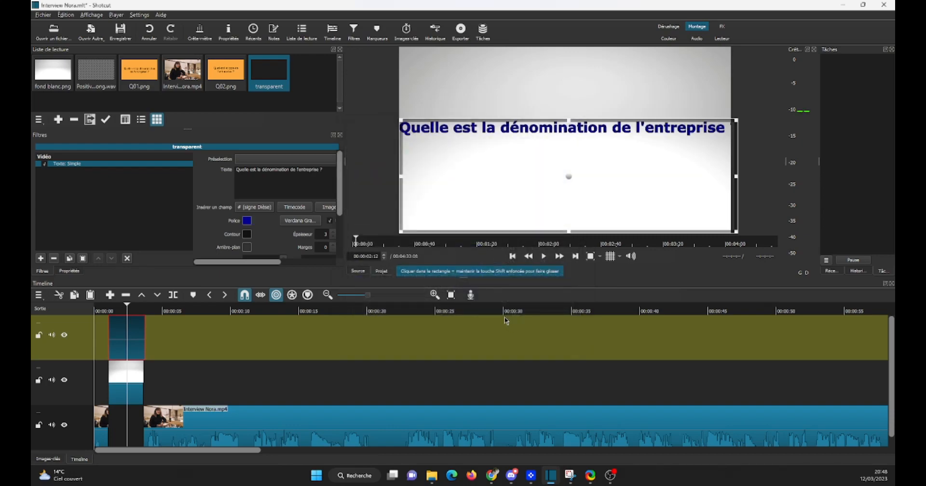